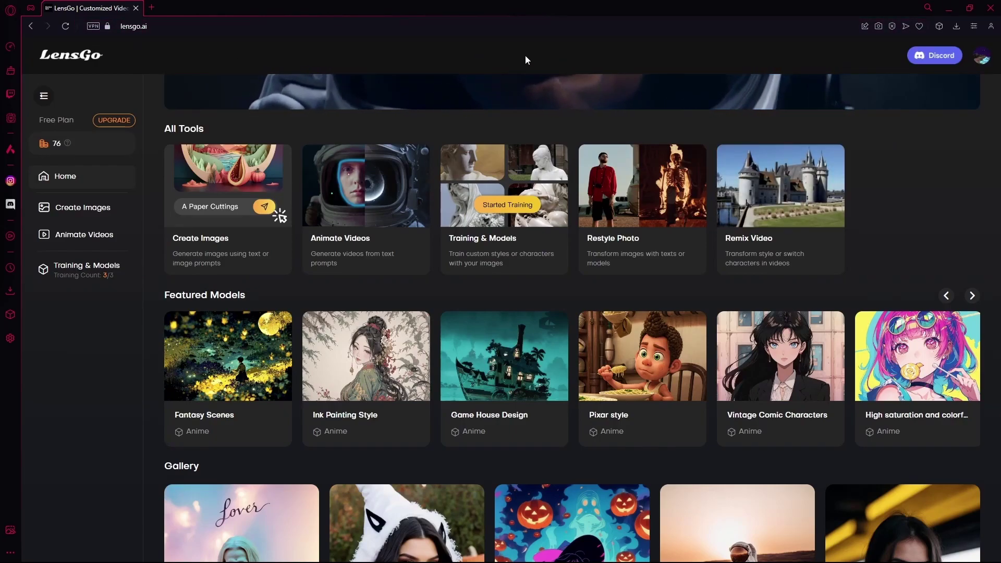
Check the LensGo site address and account options.
click(121, 28)
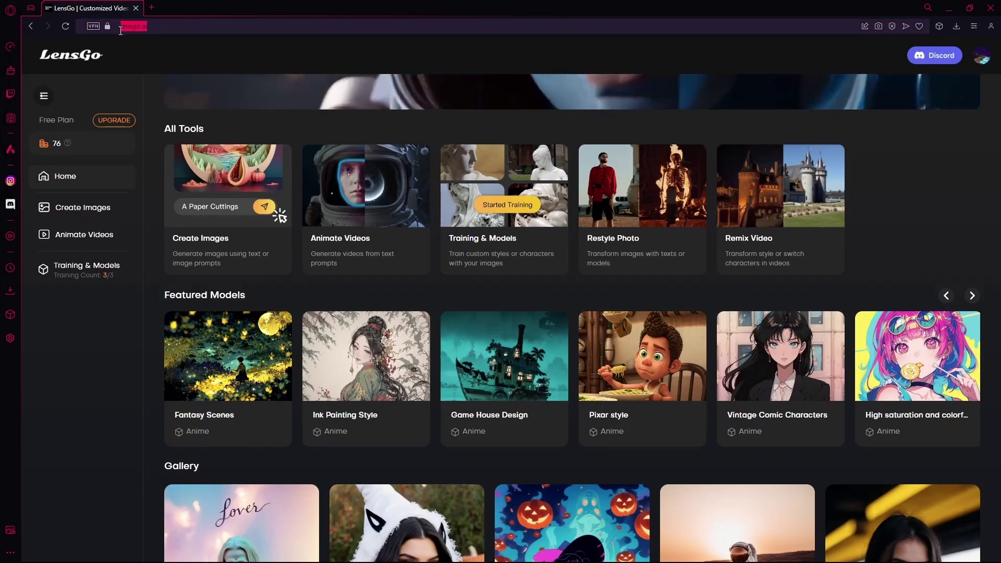
click(180, 46)
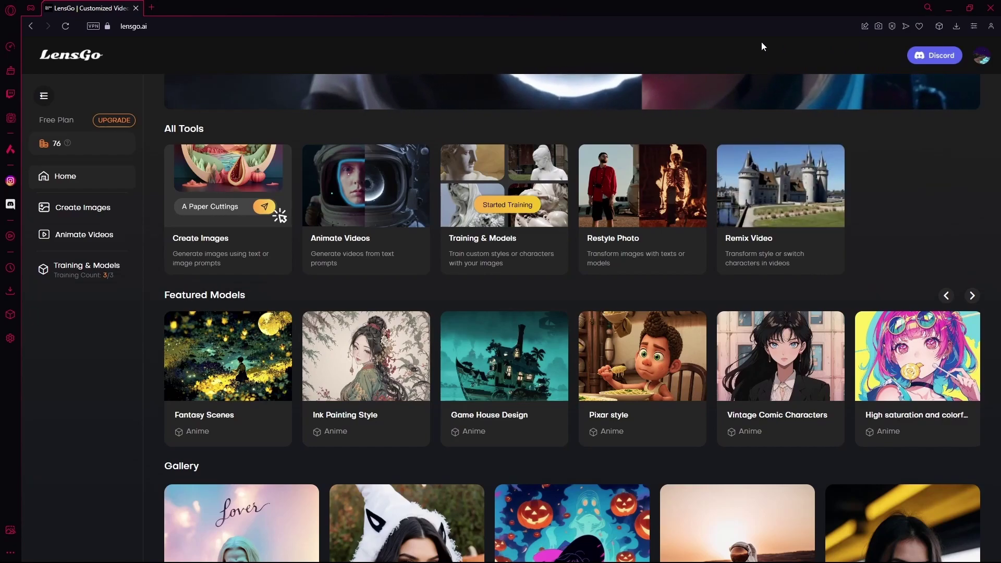
click(982, 61)
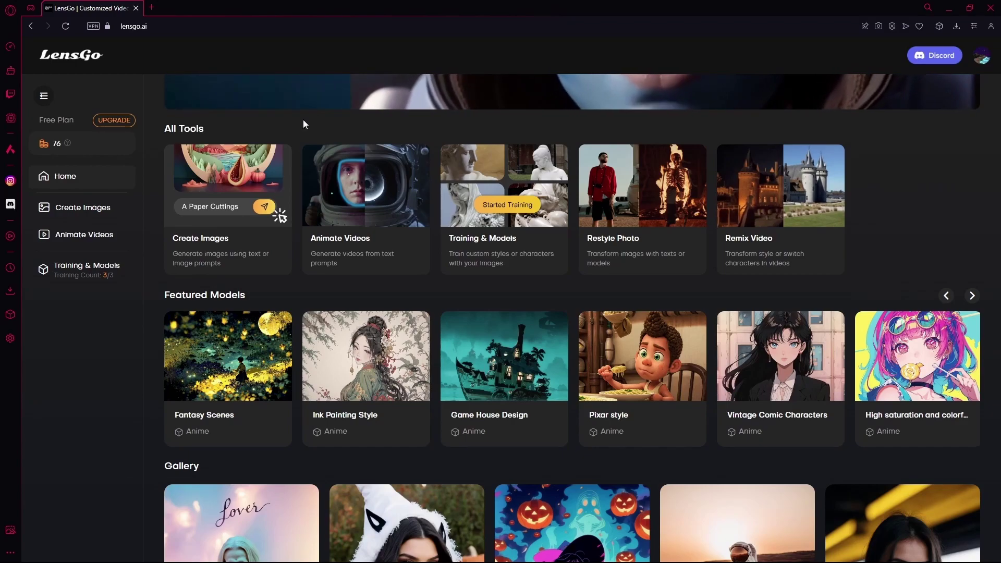
scroll(368, 134, down, 1)
scroll(207, 108, up, 1)
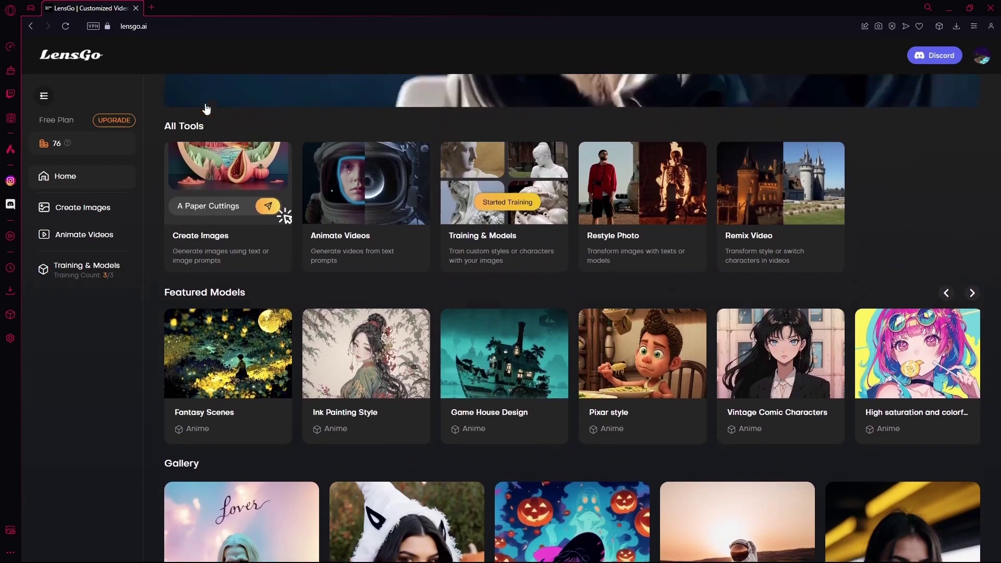
scroll(207, 108, up, 1)
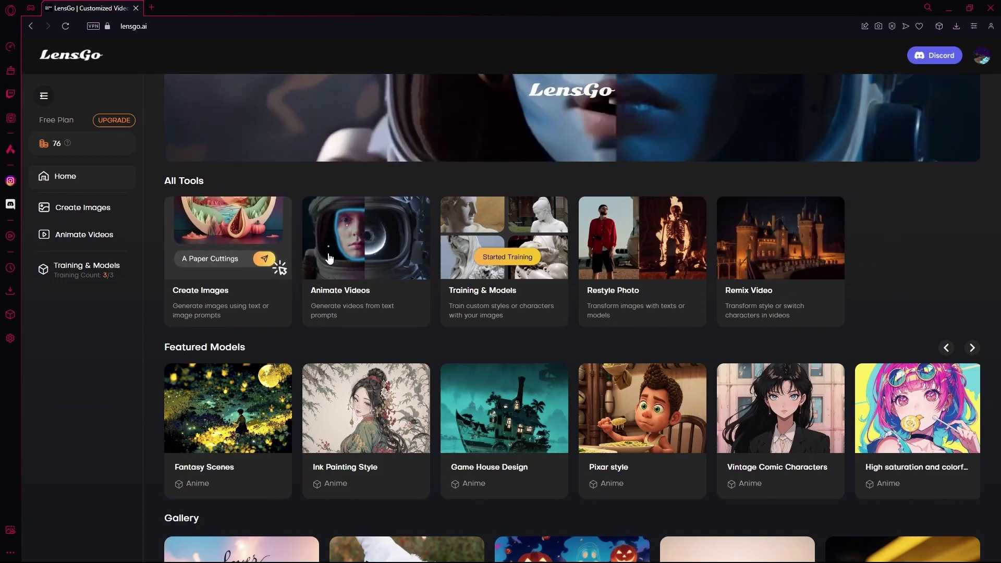
scroll(327, 266, down, 1)
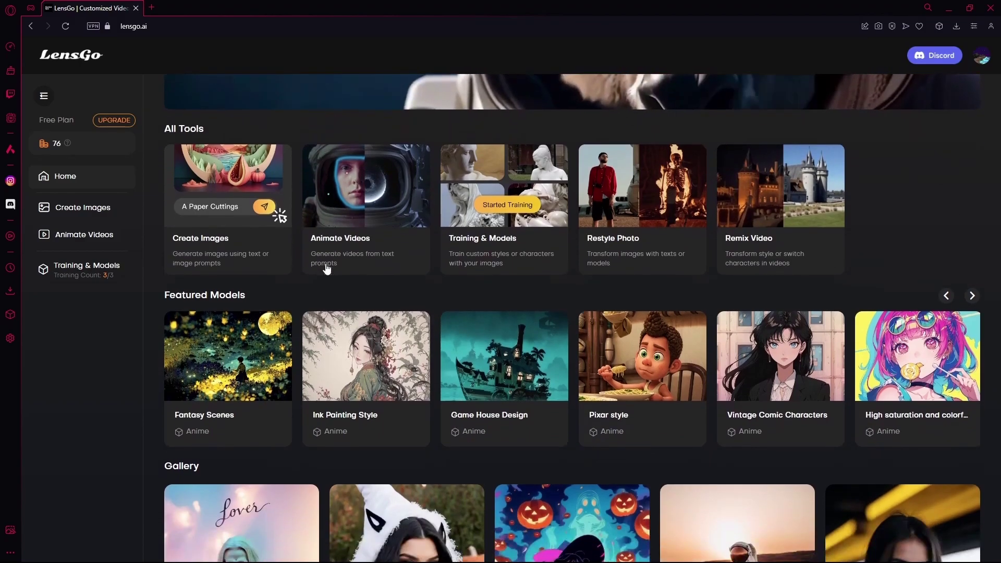
scroll(327, 274, down, 1)
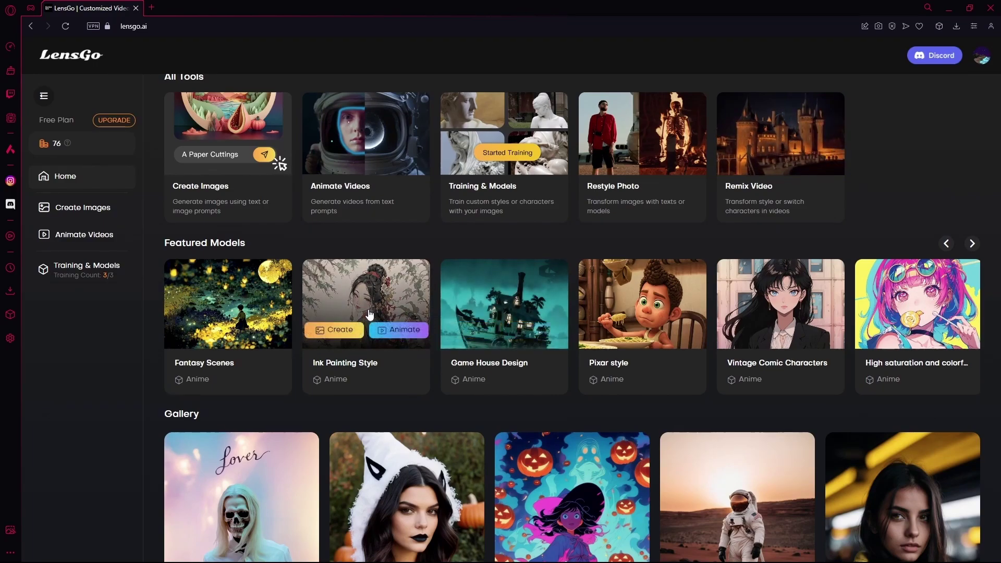
scroll(369, 312, down, 4)
scroll(277, 287, down, 1)
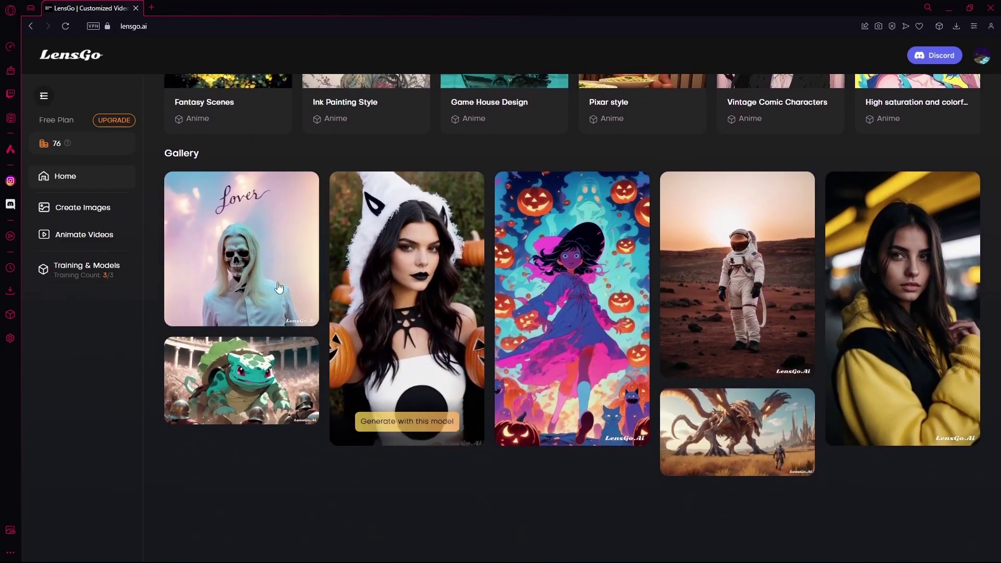
mouse_move(407, 305)
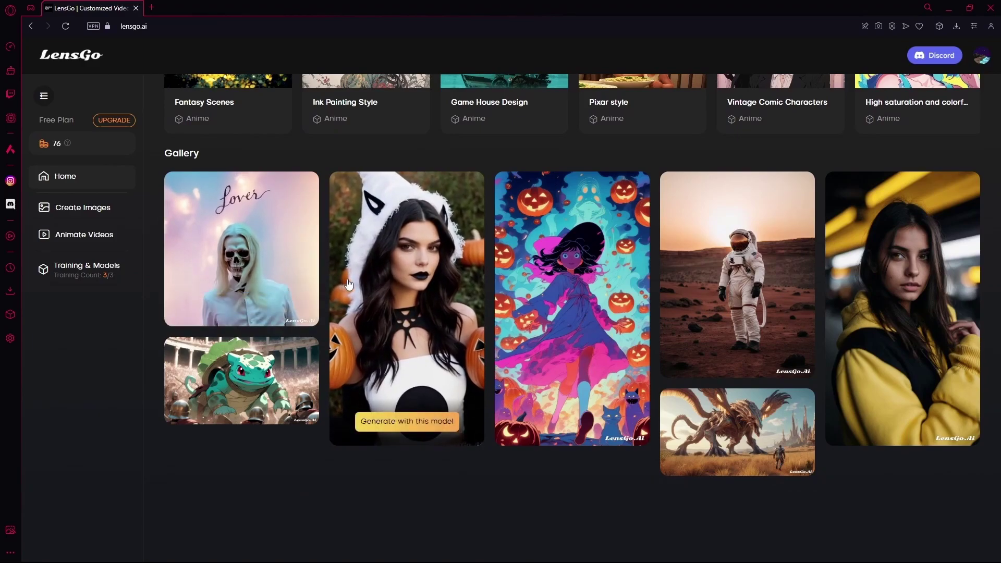
scroll(381, 277, down, 1)
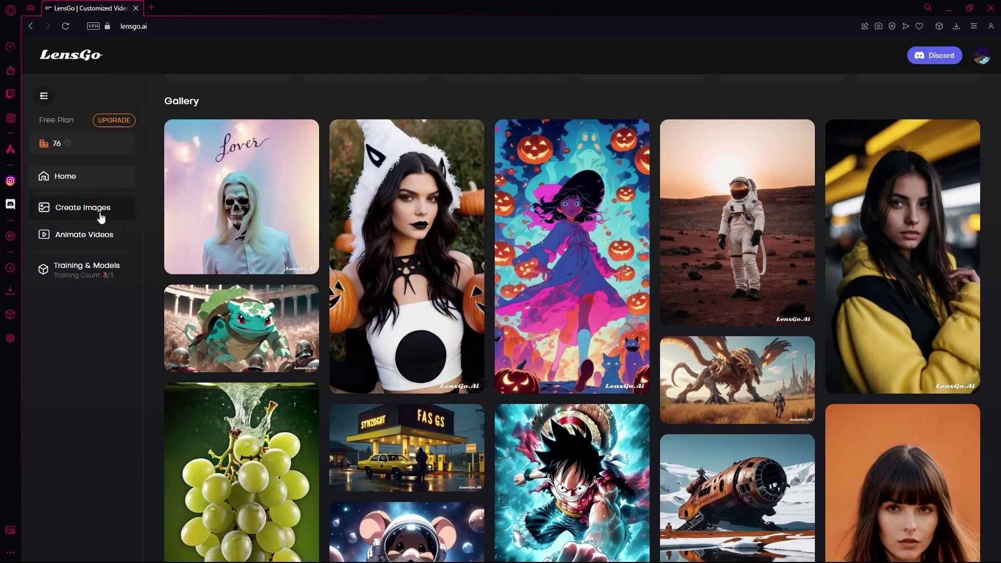
Open image creation and switch the model from Real to Azuki Style.
click(83, 208)
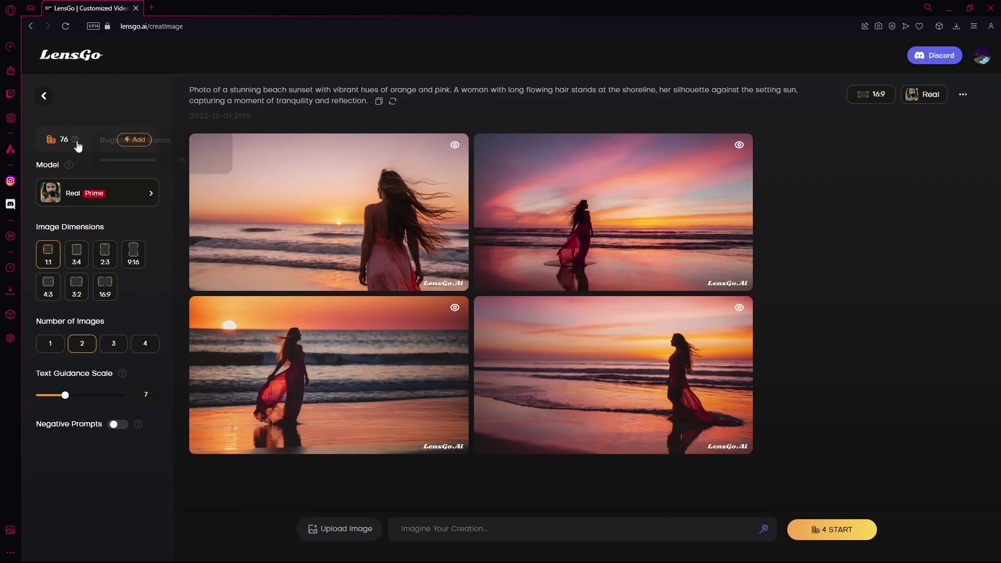
click(79, 202)
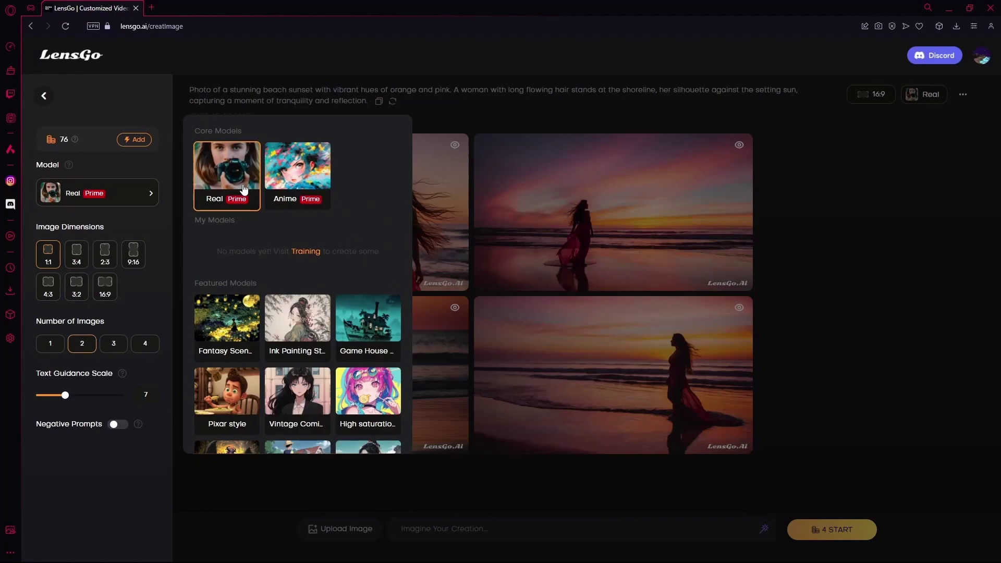
scroll(299, 202, down, 2)
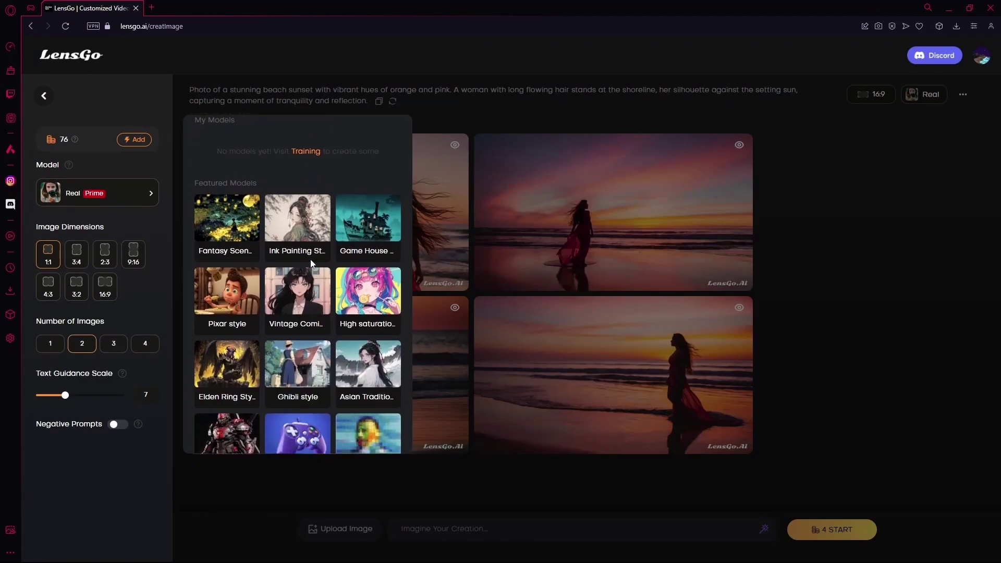
scroll(304, 300, down, 1)
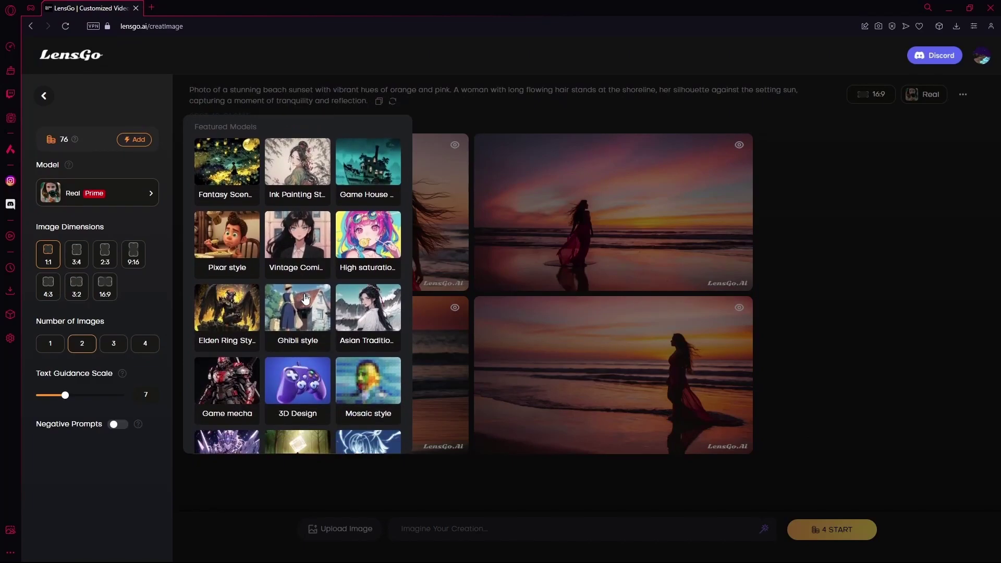
scroll(301, 312, down, 1)
scroll(282, 375, down, 1)
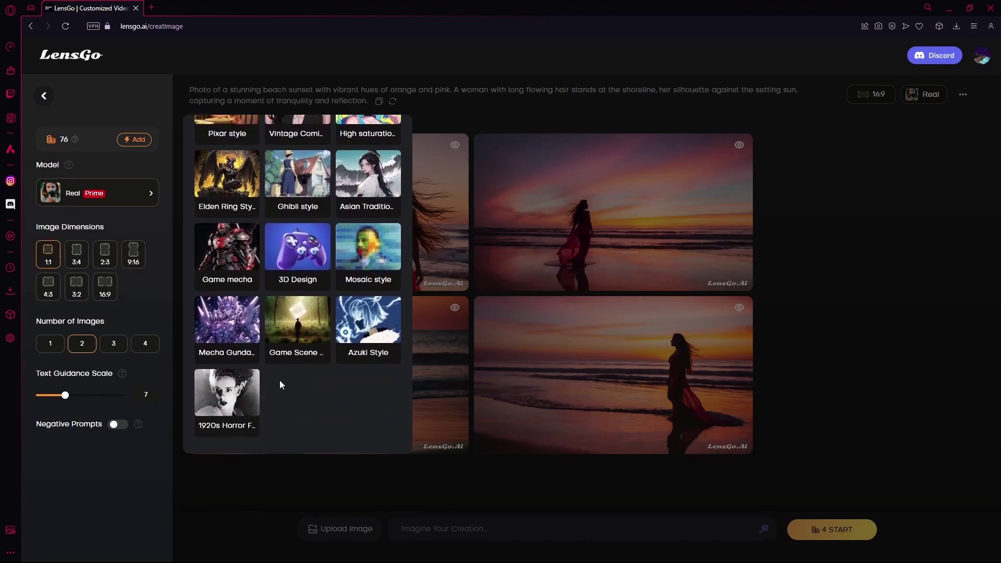
scroll(288, 371, up, 3)
scroll(344, 329, down, 3)
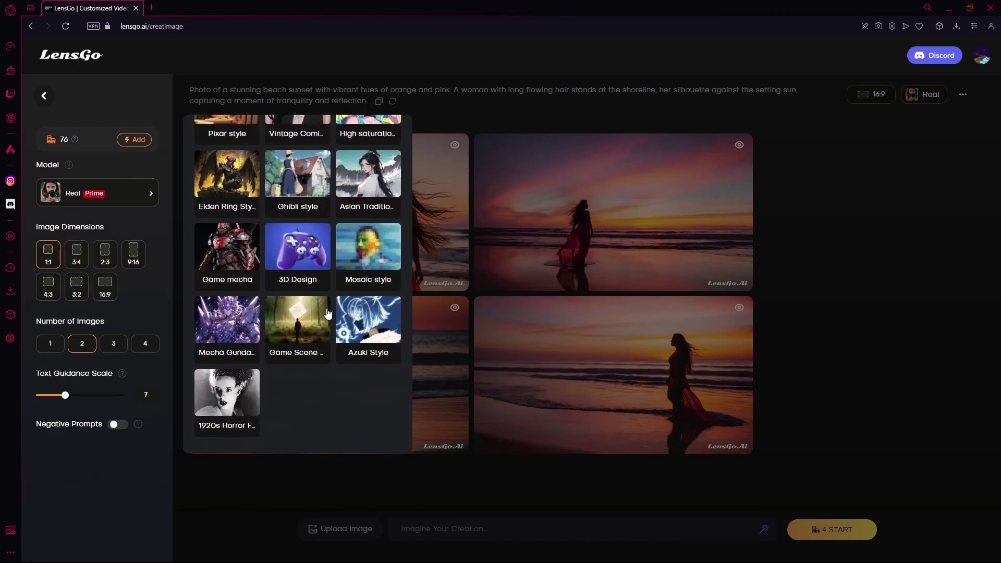
click(364, 313)
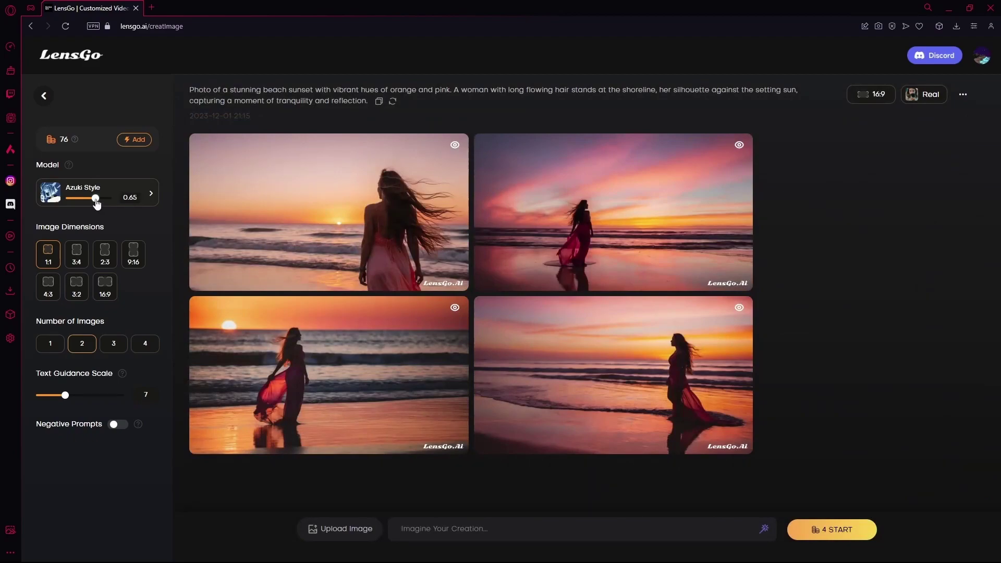
Nudge the Azuki Style strength and set image dimensions to portrait 9:16.
drag(96, 201, 100, 200)
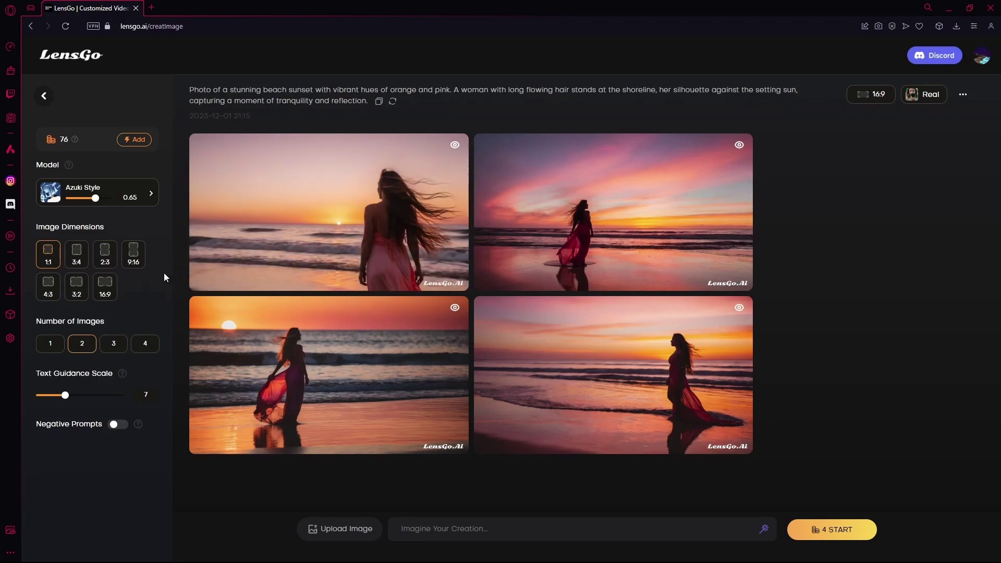
click(134, 258)
Enable negative prompts excluding low quality, bad image and bad anatomy.
click(118, 426)
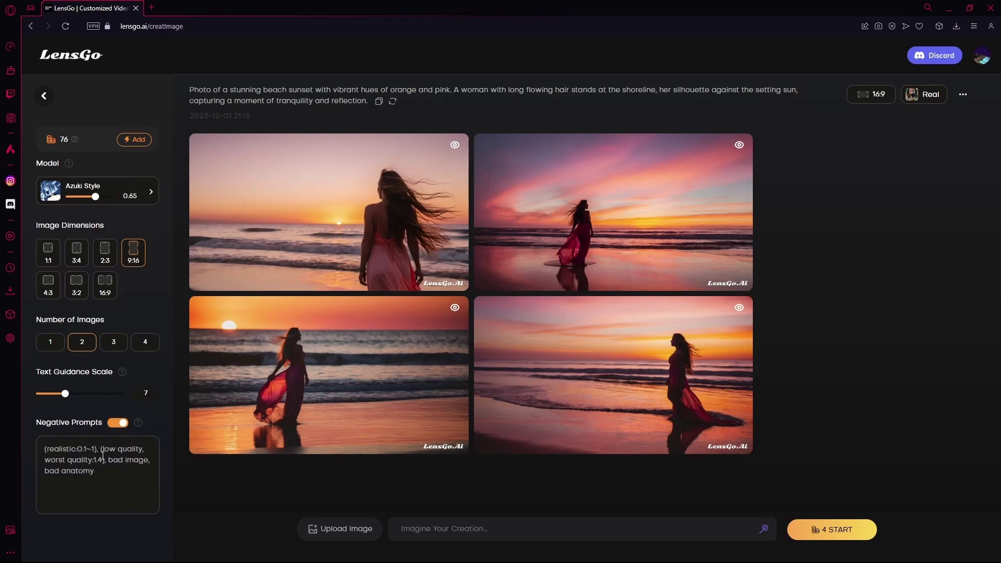
scroll(94, 457, down, 1)
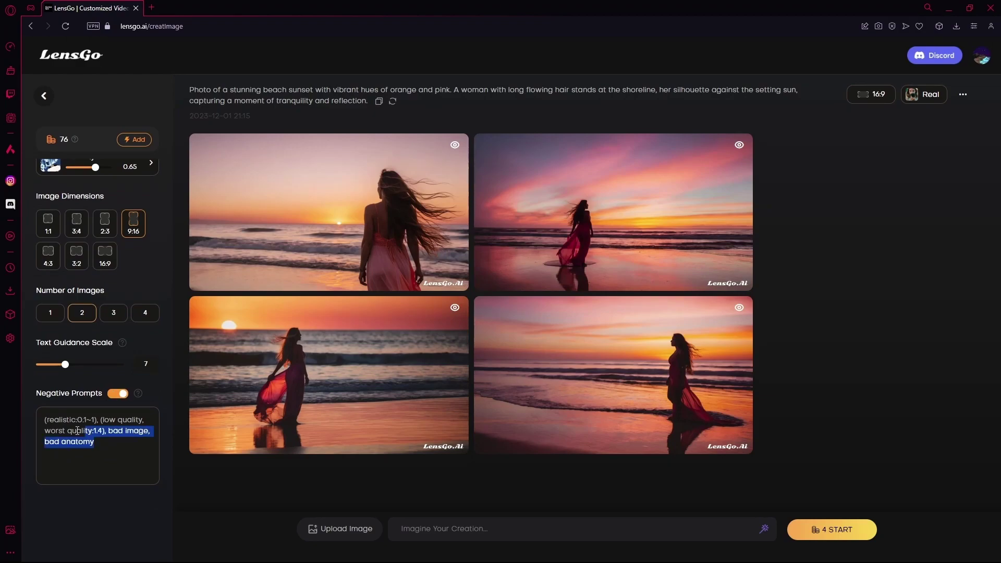
drag(97, 440, 45, 417)
click(92, 442)
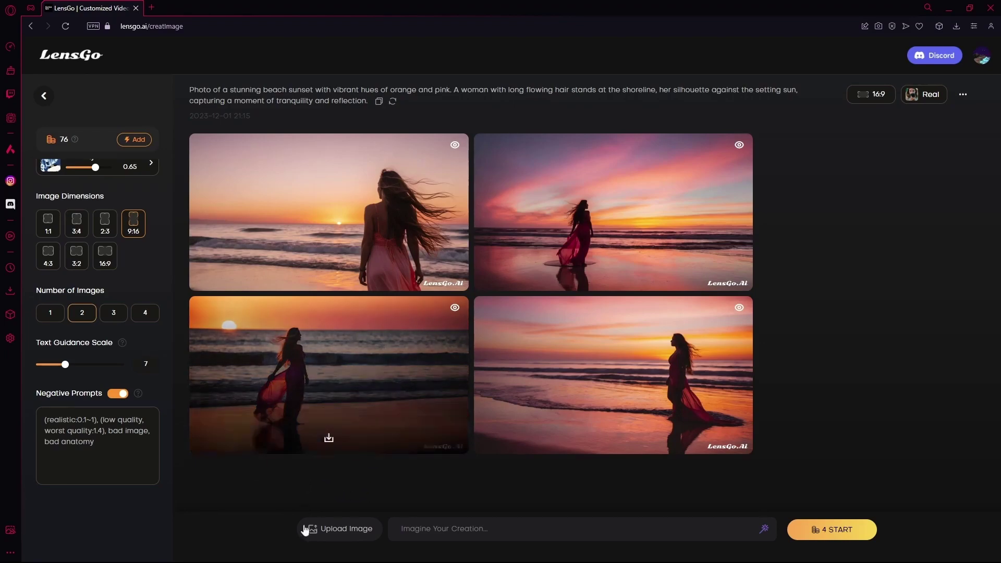
Dismiss the downloads popup and insert Featured Prompt 7, the grey-haired girl with a bat.
click(342, 524)
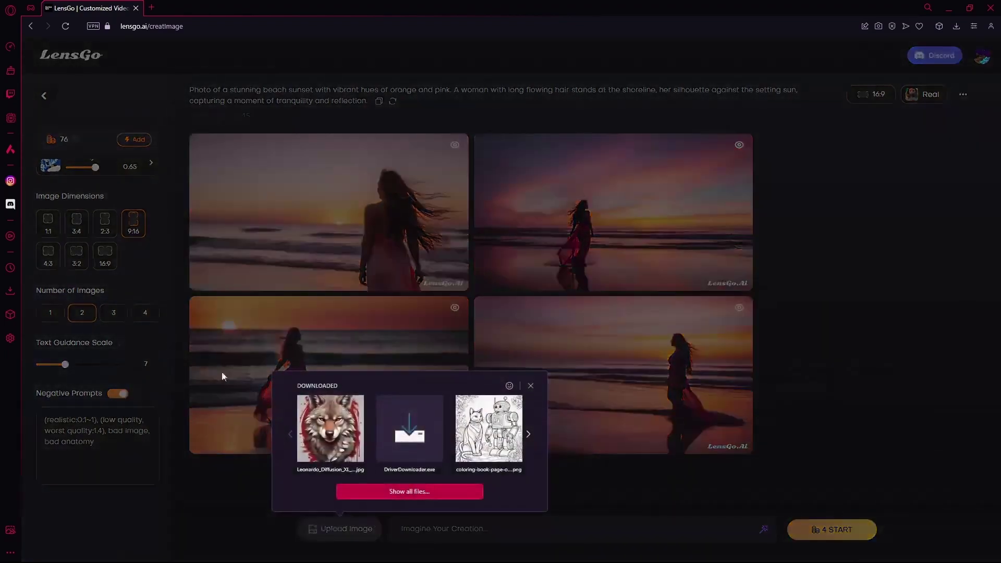
click(530, 387)
click(578, 348)
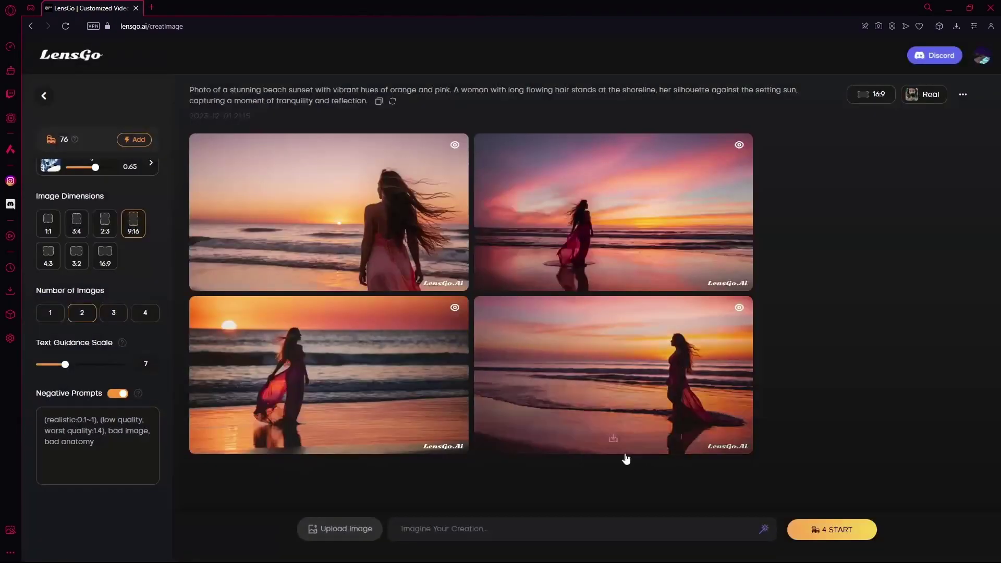
click(726, 526)
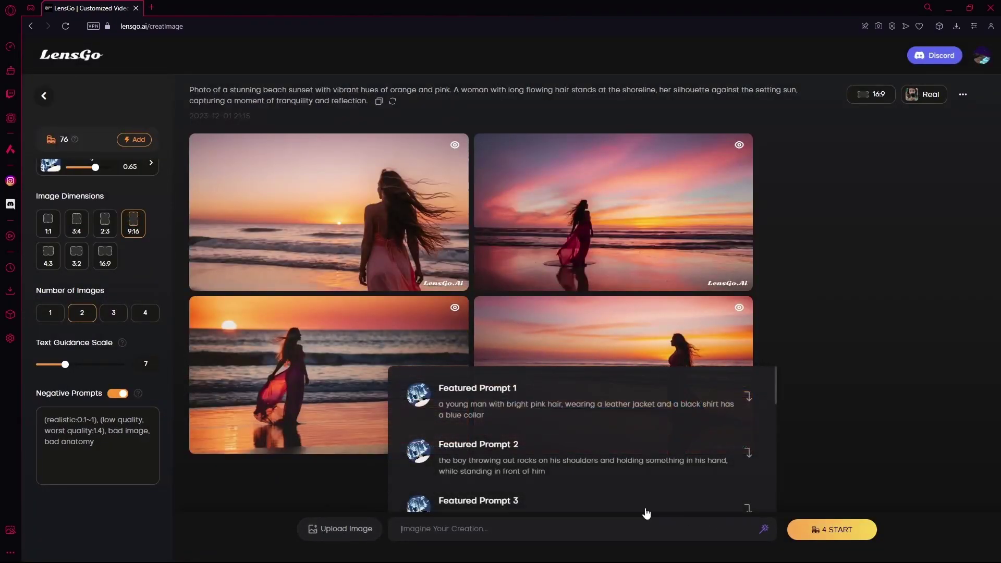
scroll(501, 469, down, 3)
scroll(500, 477, down, 1)
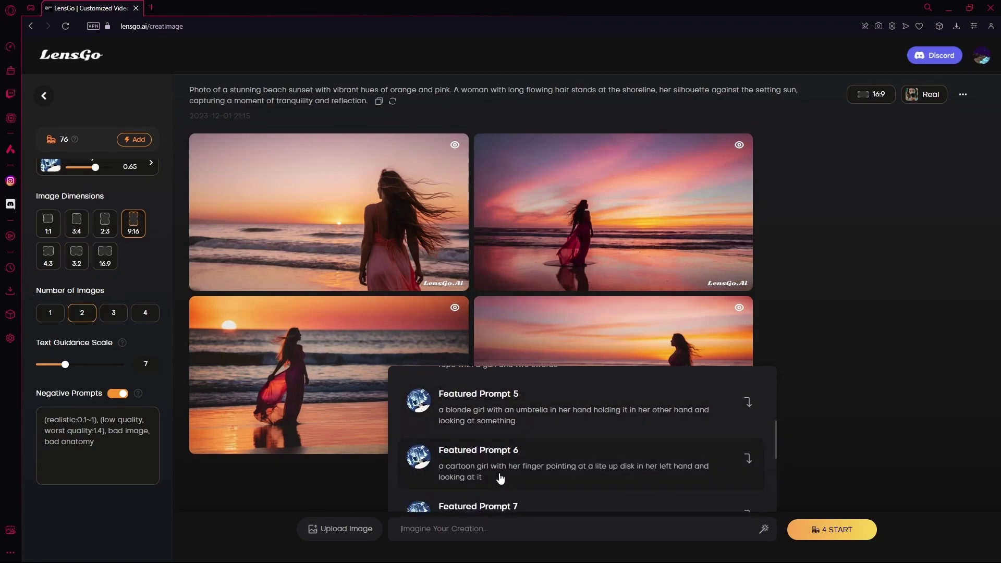
scroll(500, 478, down, 1)
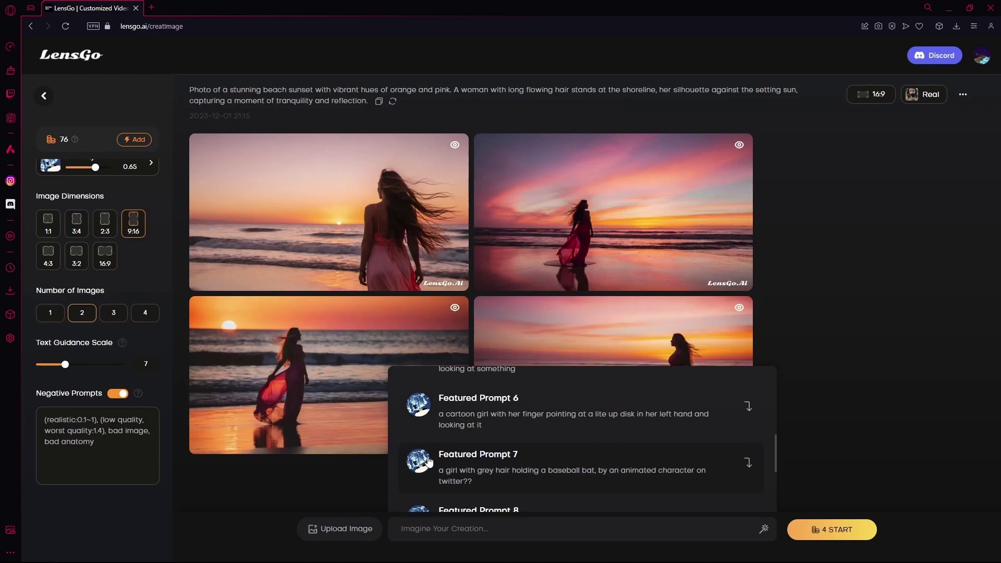
scroll(445, 425, down, 1)
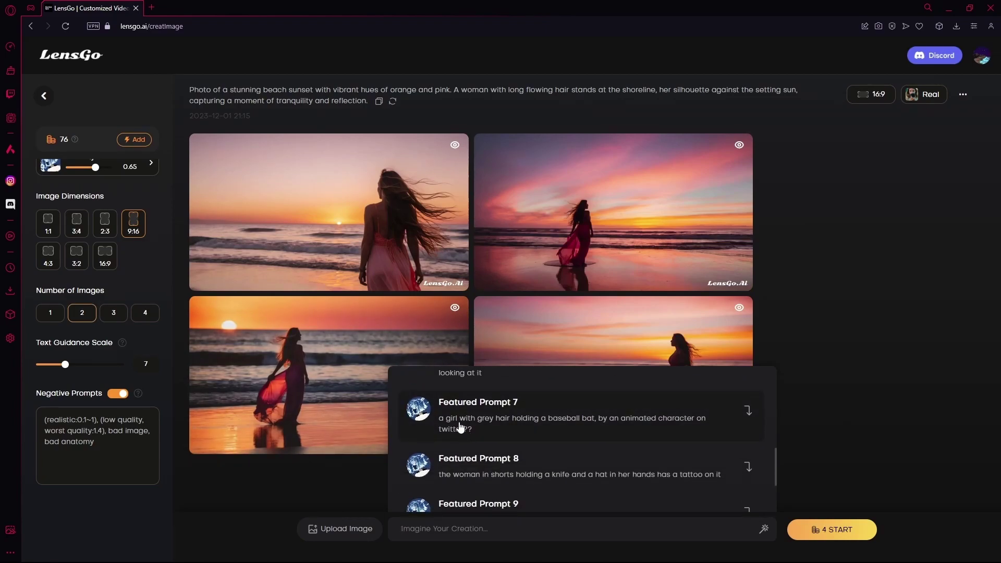
click(459, 427)
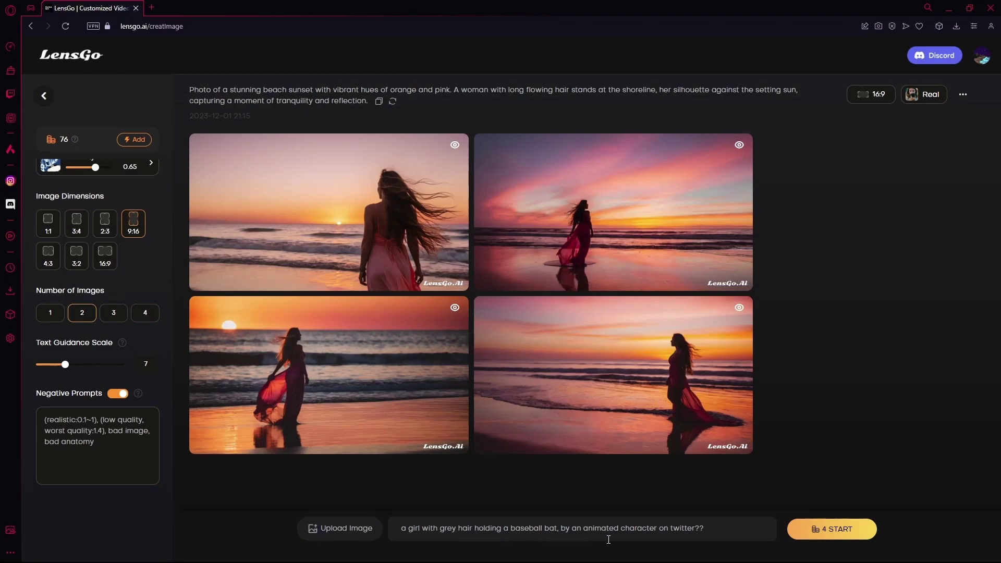
Generate two 9:16 Azuki Style images, preview the first, and download the second as PNG.
click(816, 529)
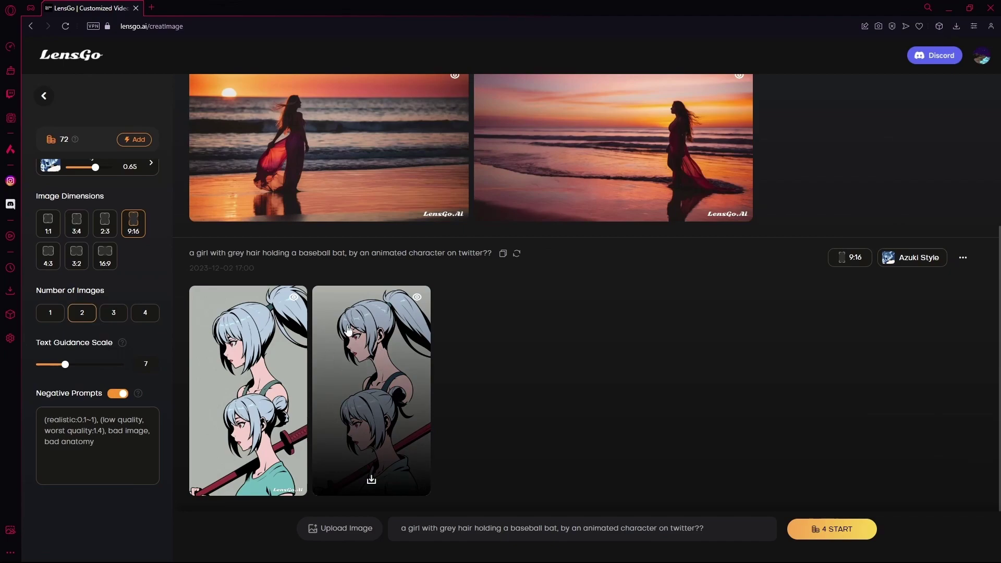
click(393, 355)
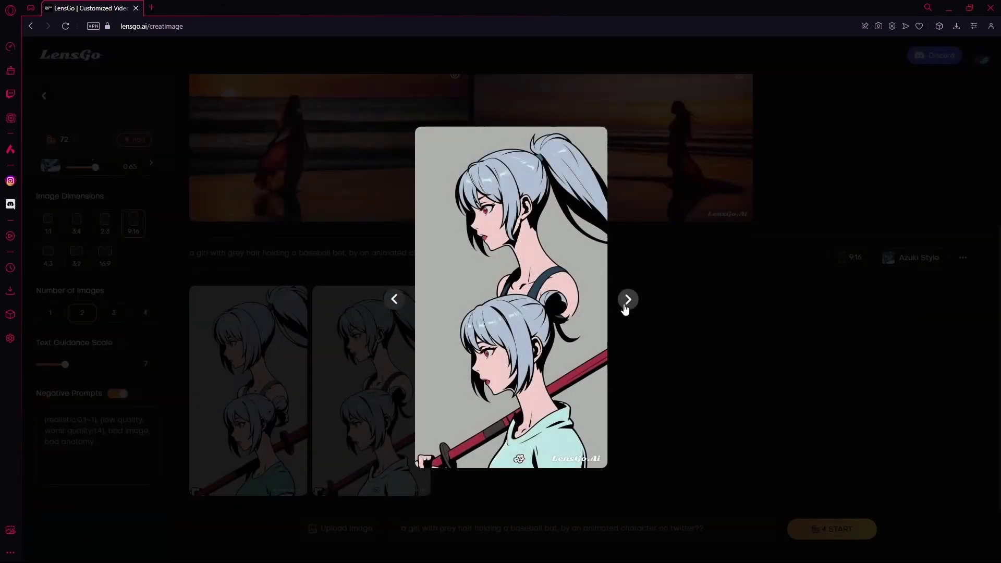
right_click(498, 307)
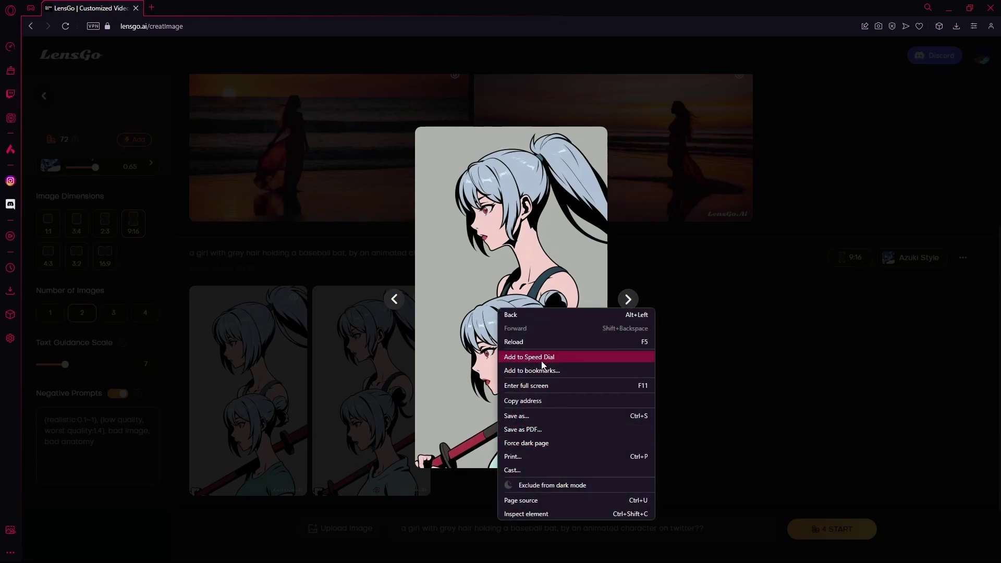
click(367, 430)
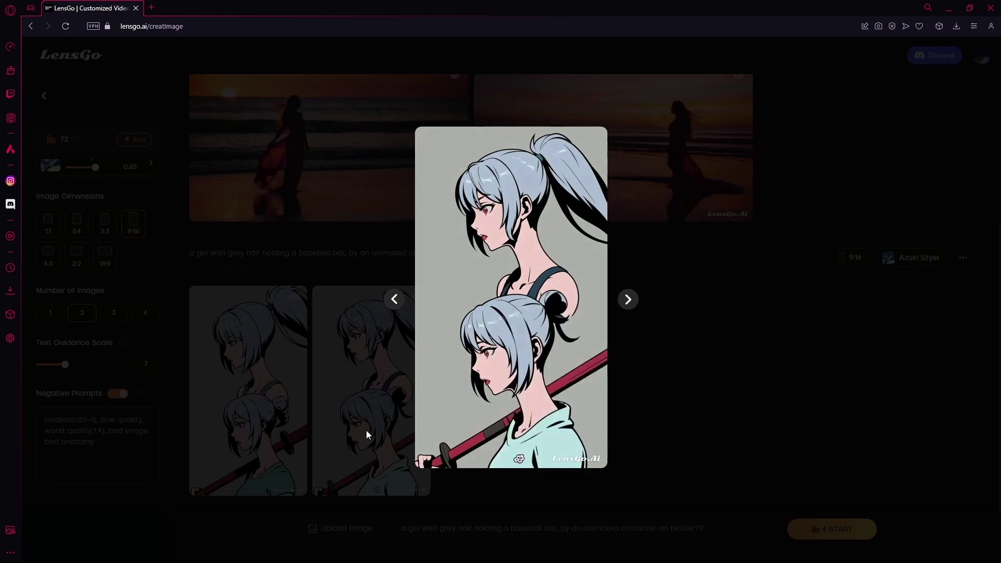
mouse_move(370, 391)
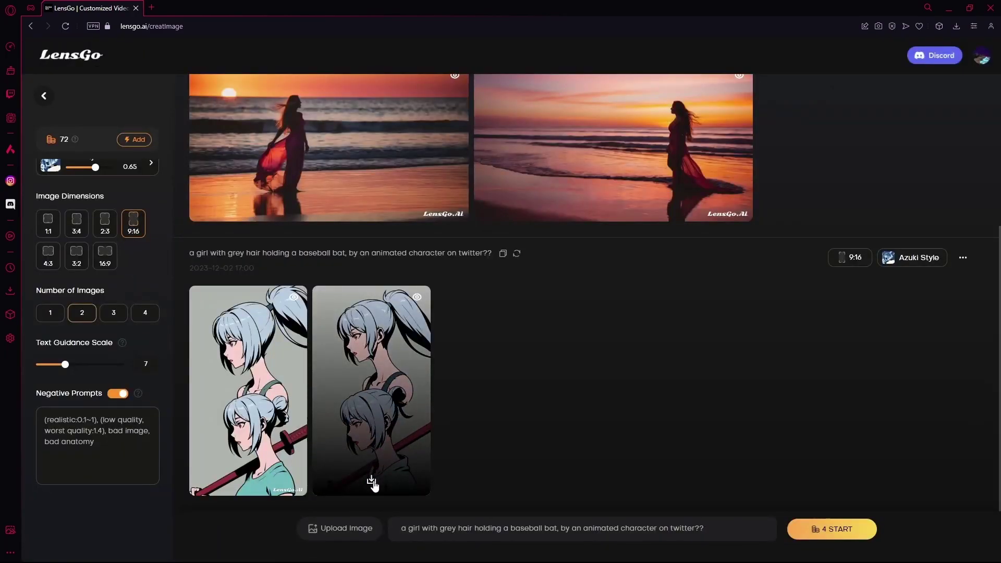
click(372, 480)
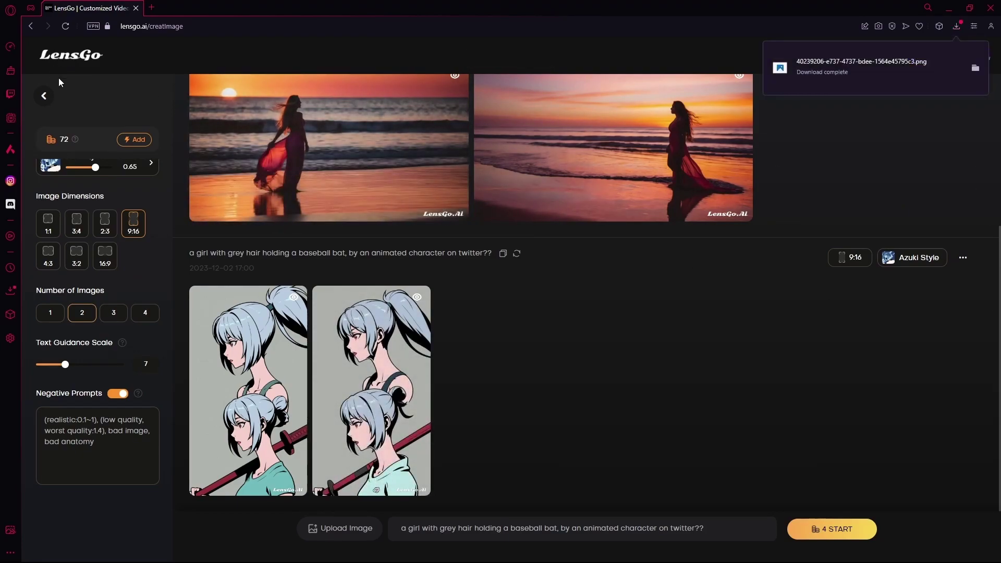
Go to Animate Videos and choose the Asian Traditional Costume model.
click(45, 97)
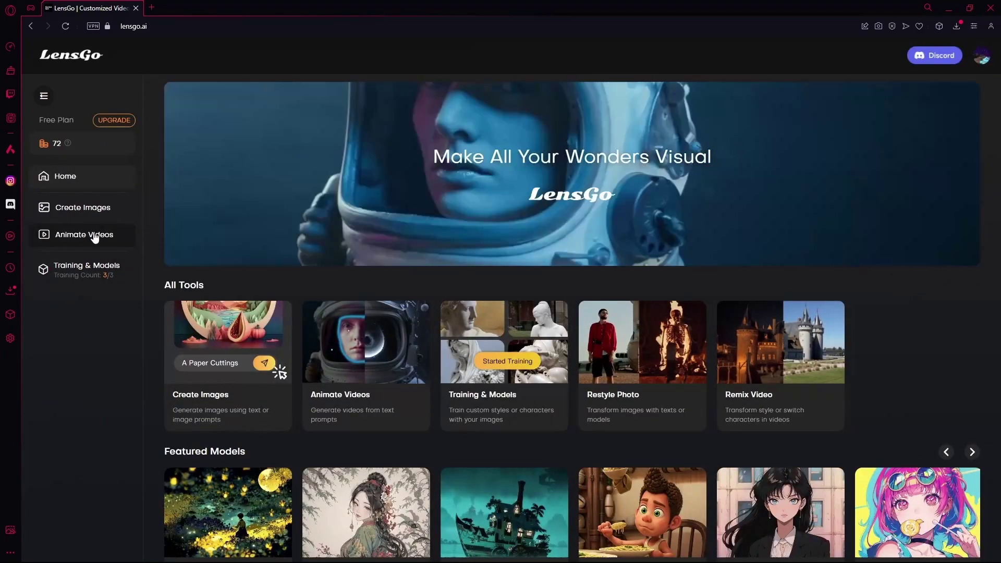
click(94, 236)
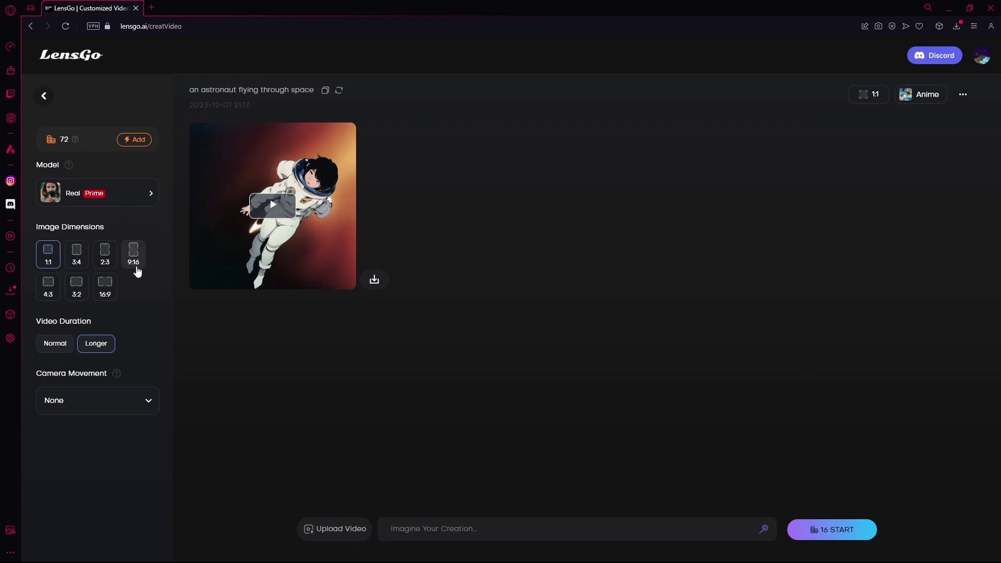
click(133, 198)
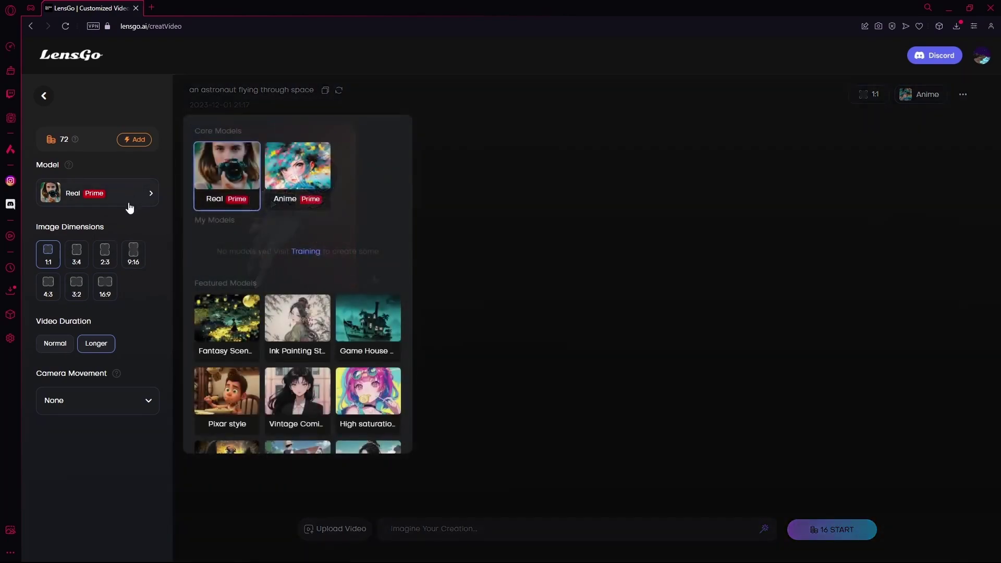
scroll(224, 221, down, 1)
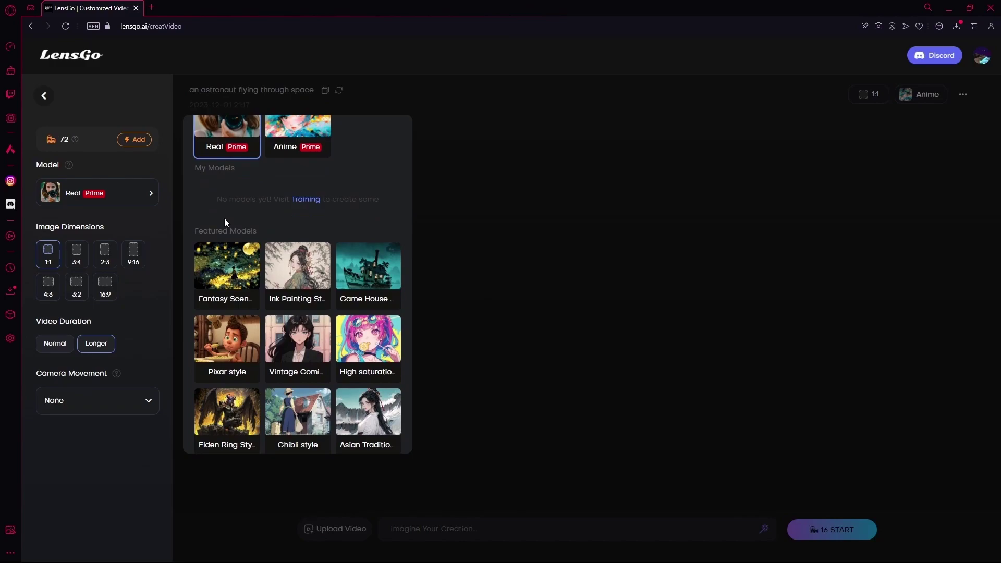
scroll(225, 219, down, 1)
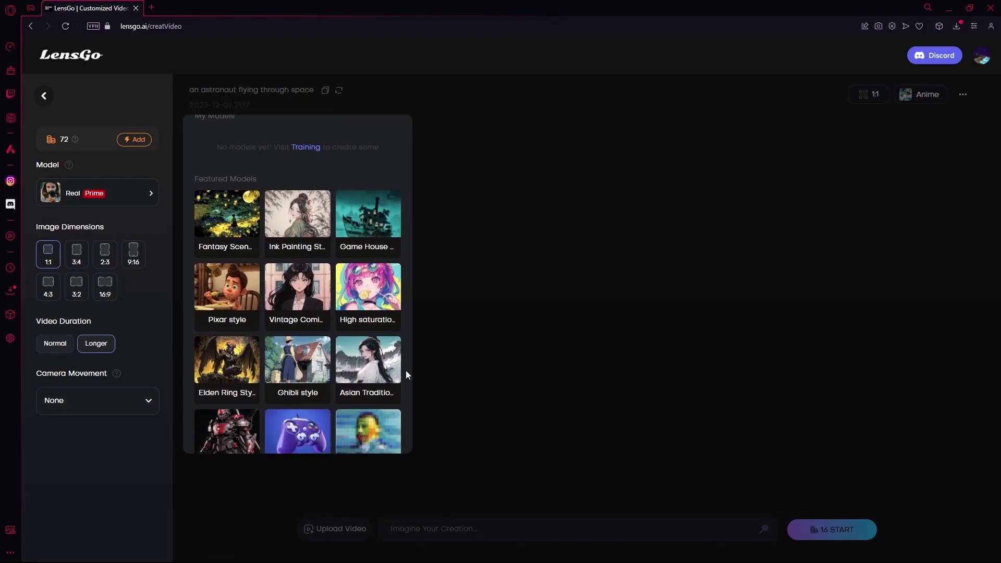
click(381, 372)
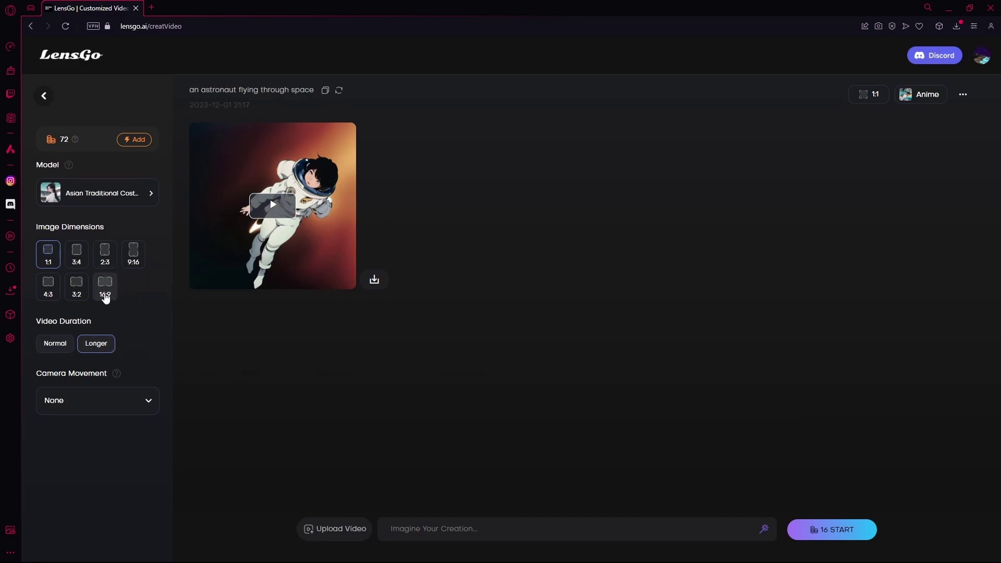
Set 16:9 aspect, Roll Anticlock camera movement and Featured Prompt 10 (woman in yellow).
click(105, 296)
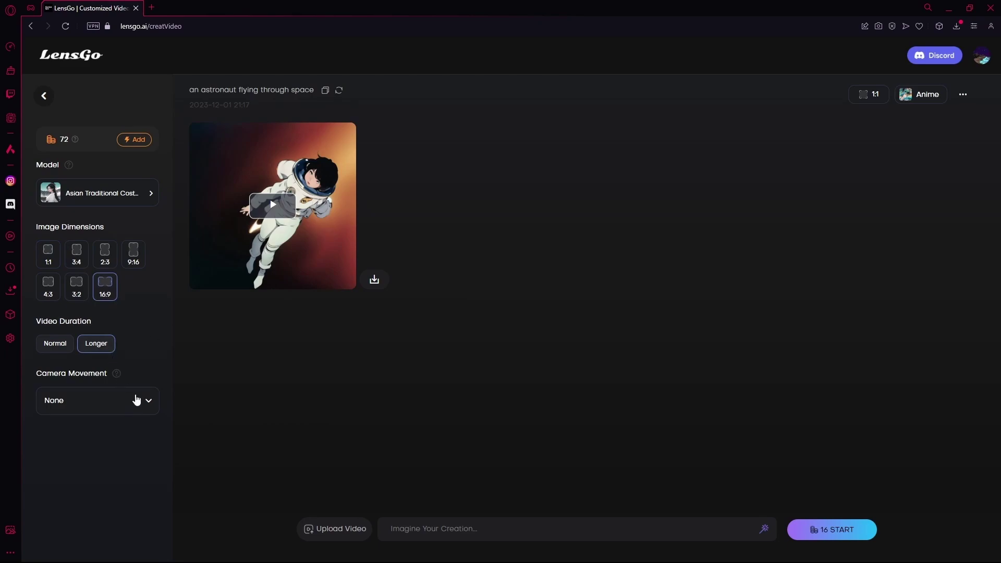
click(136, 400)
scroll(122, 445, down, 2)
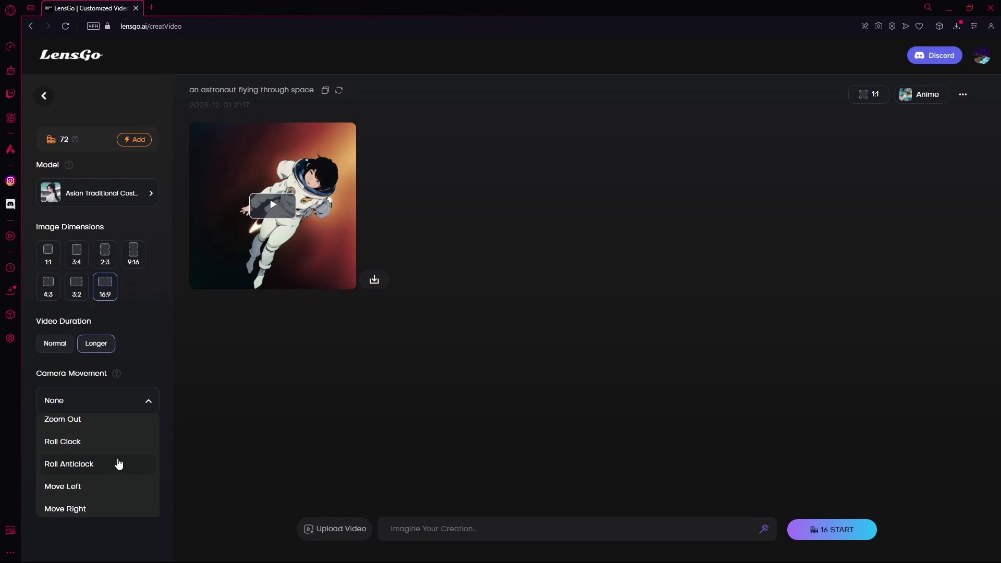
click(117, 463)
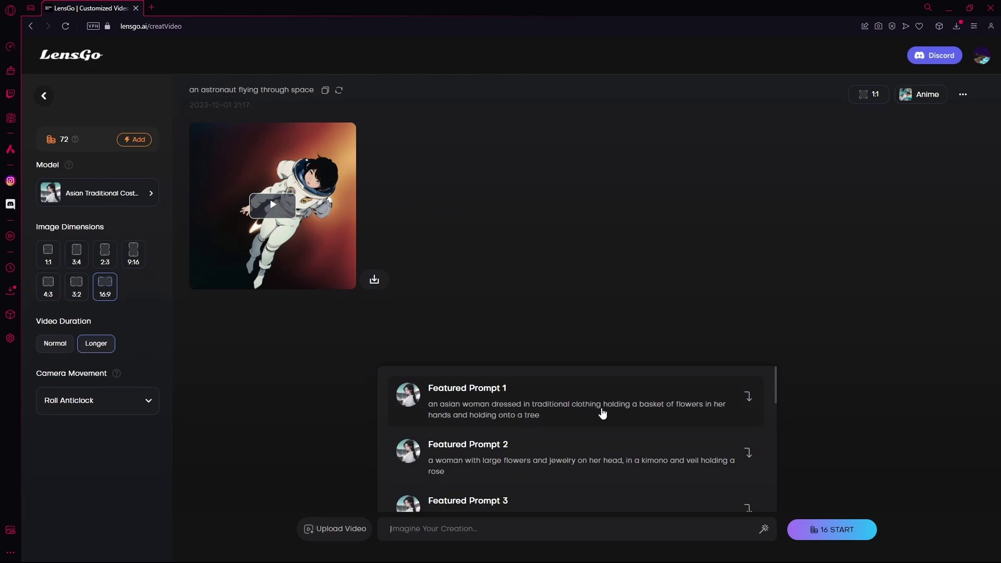
scroll(536, 427, down, 3)
scroll(508, 415, down, 3)
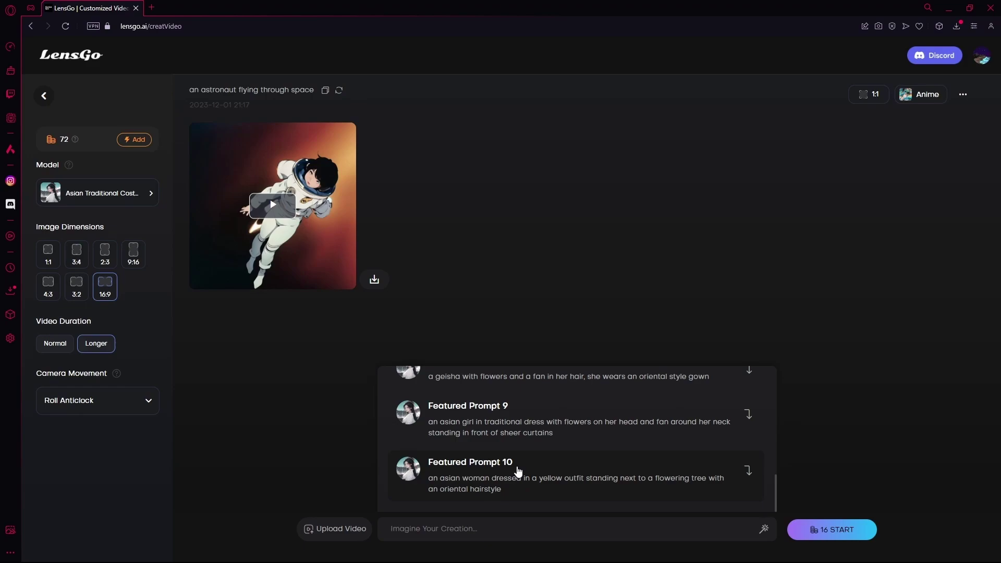
click(517, 471)
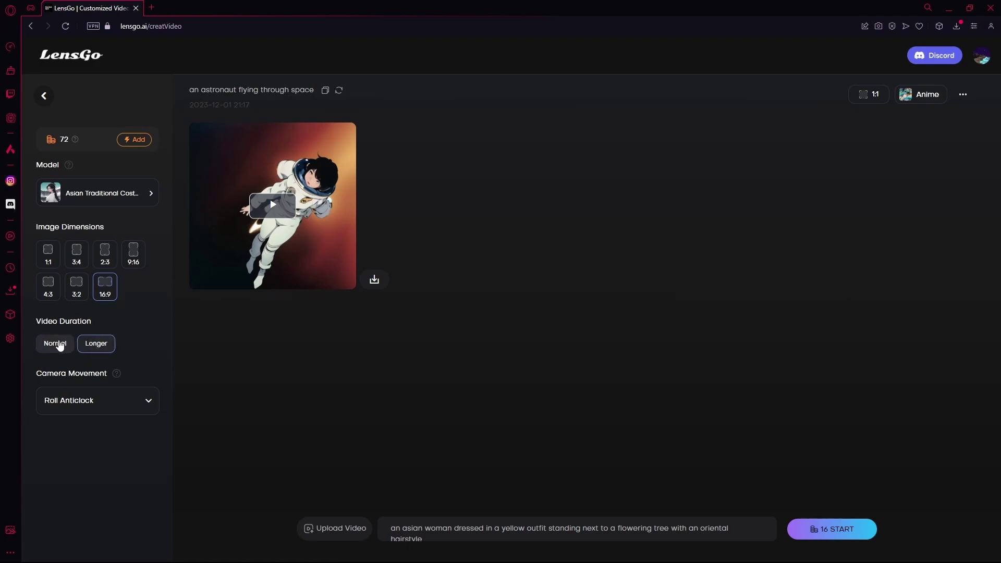
Keep Video Duration at Longer, let the 16:9 video render, and return home.
click(57, 344)
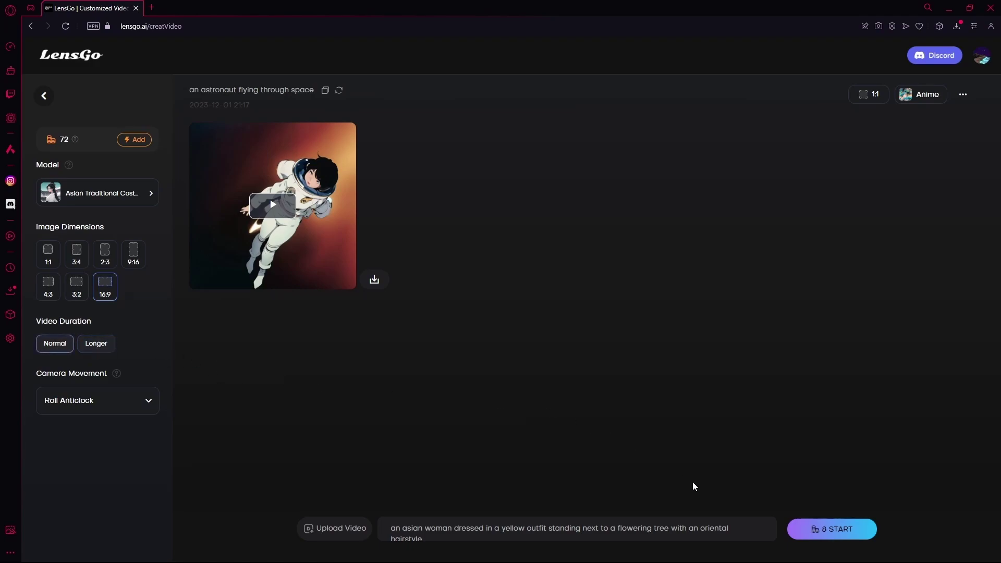
click(105, 349)
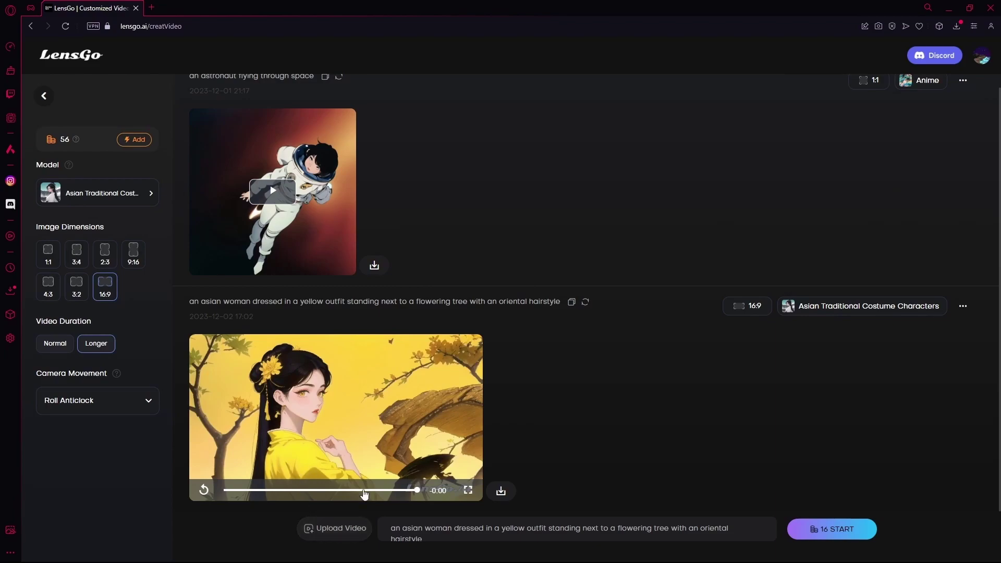
click(41, 100)
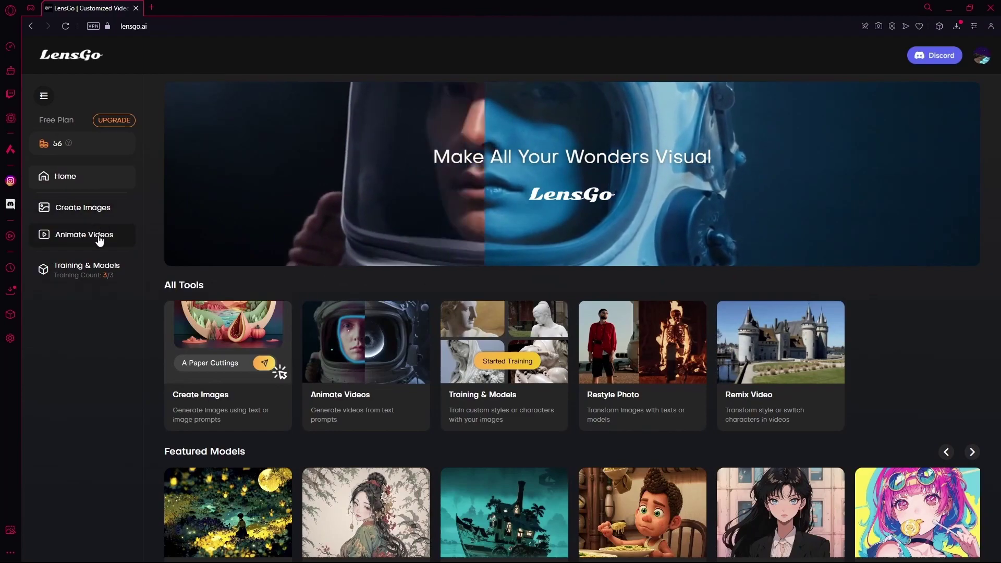
Start a new Anime-based custom model, then back out to Training & Models.
click(98, 265)
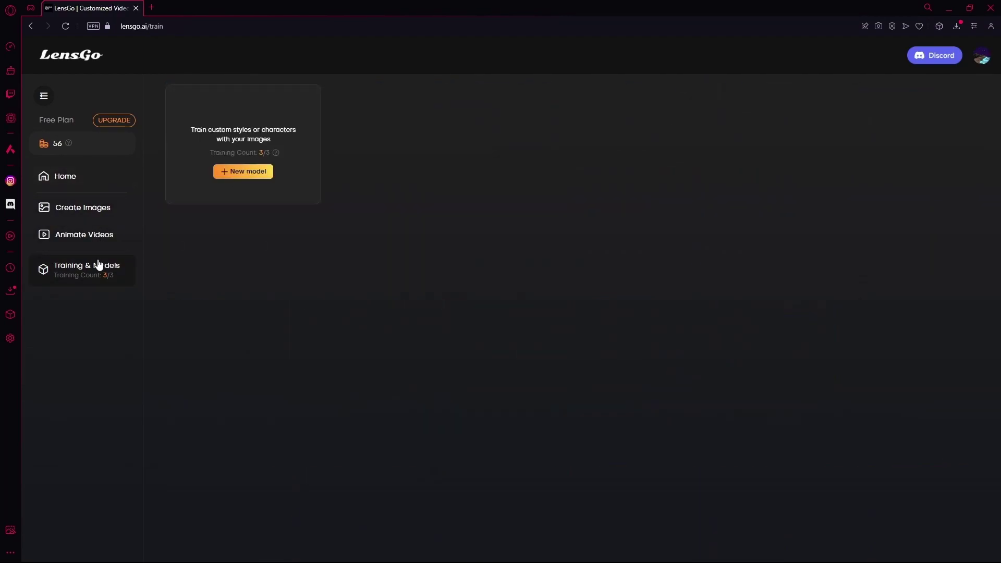
click(250, 184)
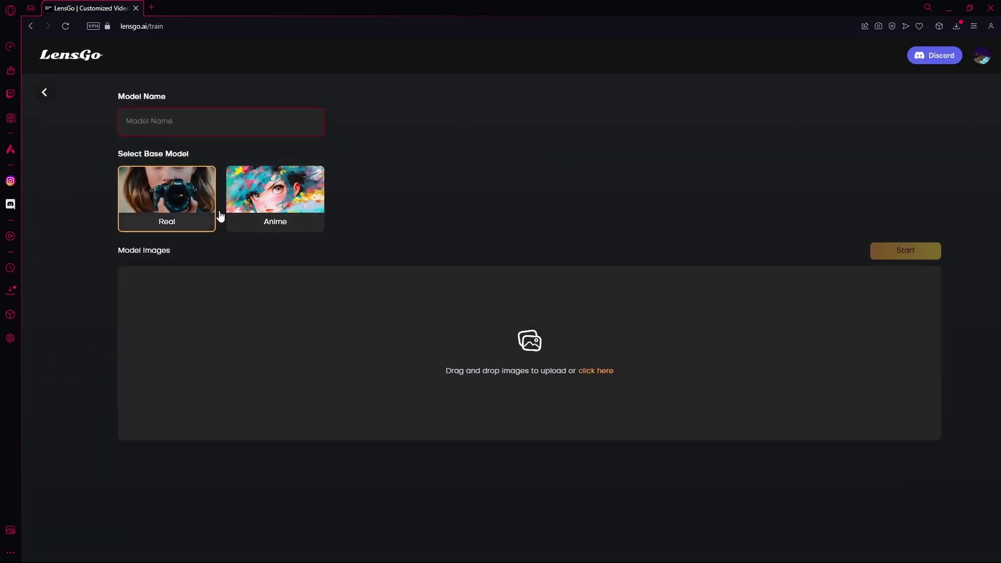
click(250, 218)
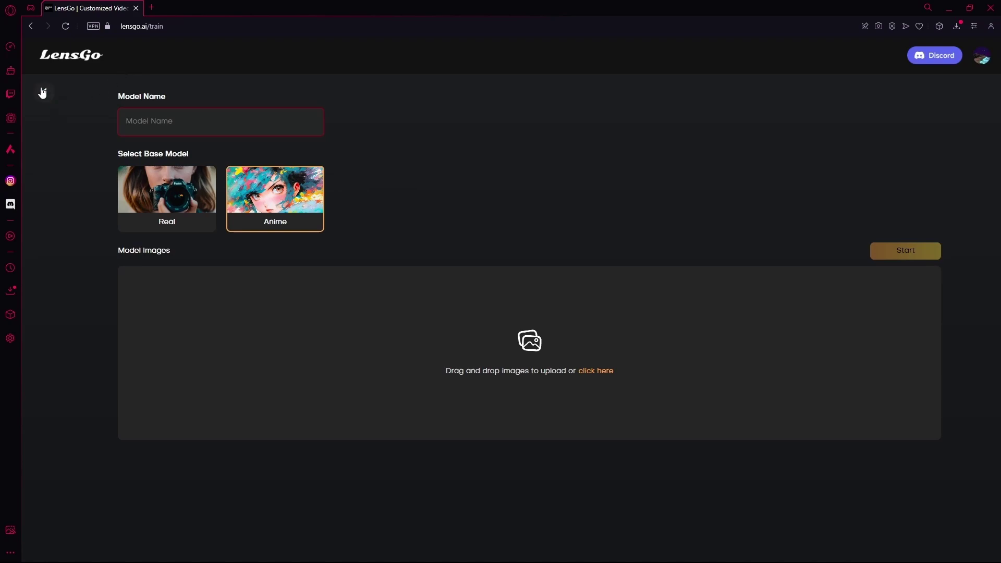
click(46, 93)
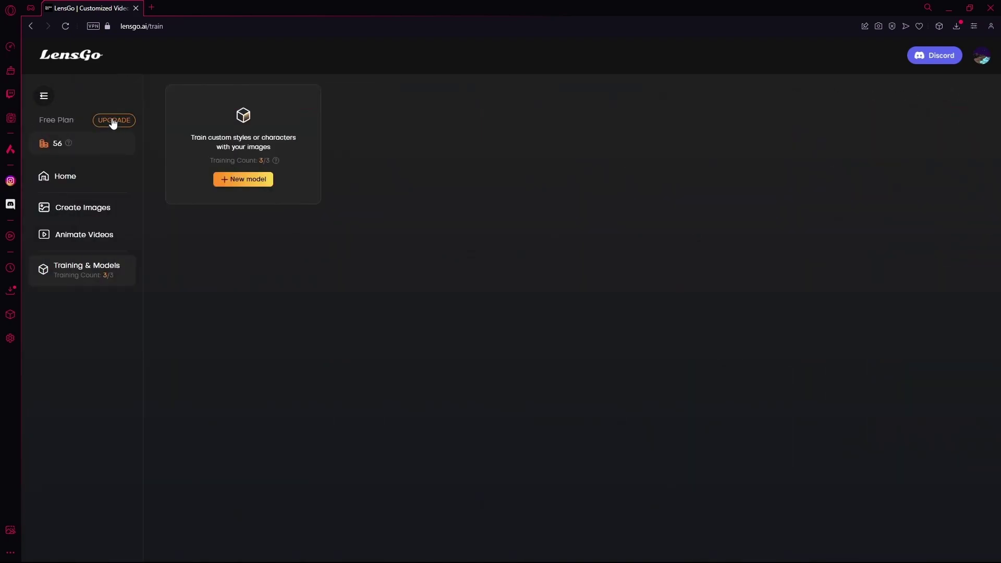